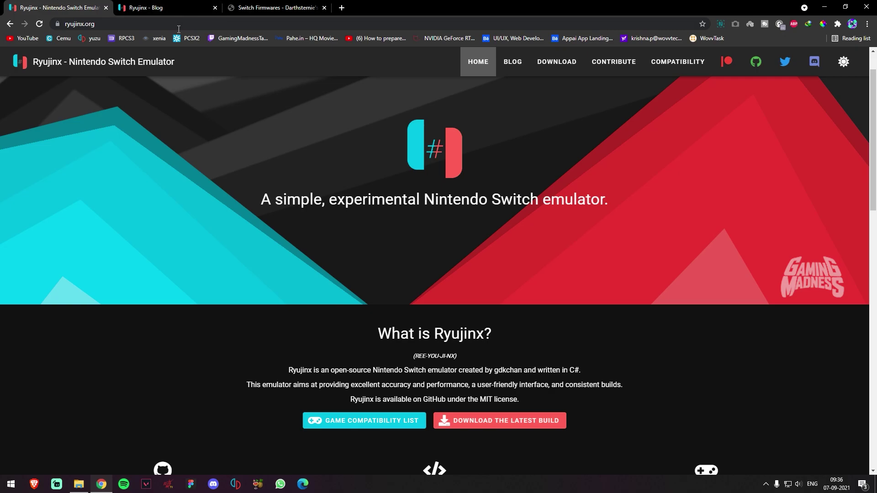
# Look through the Ryujinx blog's progress reports and the Official Global Firmwares list on the Switch Firmwares page.
pyautogui.click(175, 4)
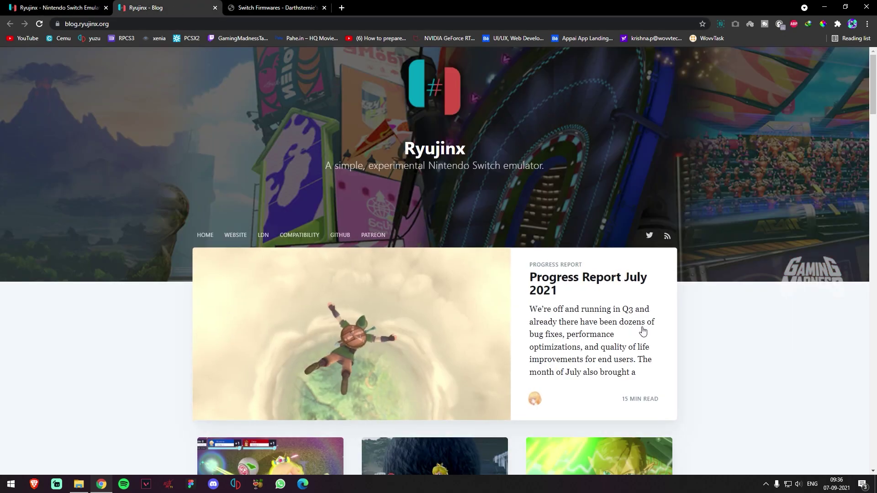
pyautogui.scroll(-5, 640, 333)
pyautogui.scroll(-4, 673, 334)
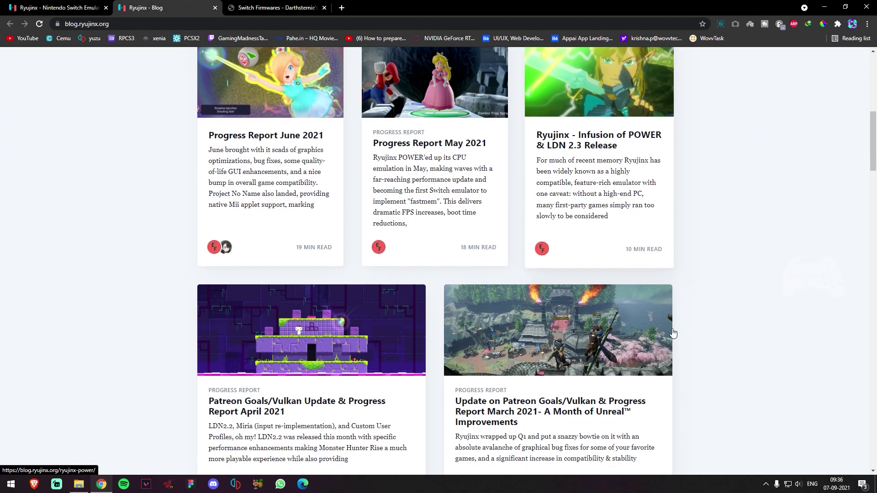
pyautogui.scroll(-1, 644, 344)
pyautogui.hotkey('ctrl', 'Tab')
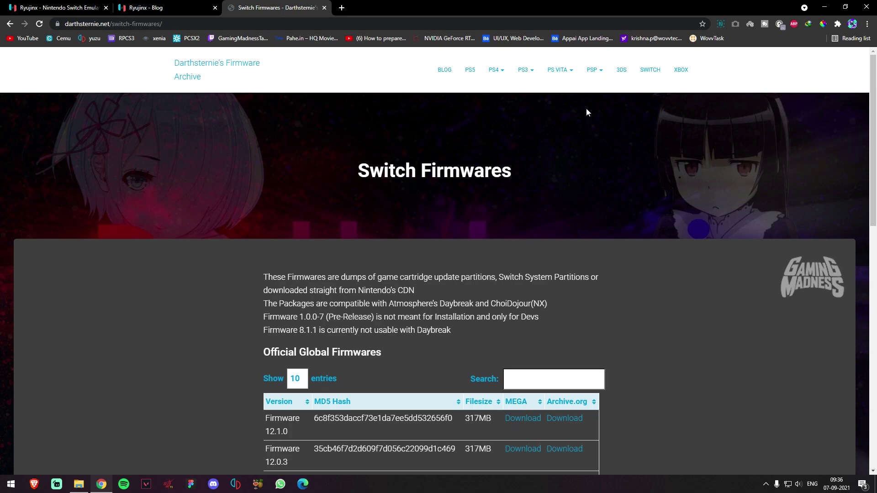
pyautogui.scroll(-6, 190, 163)
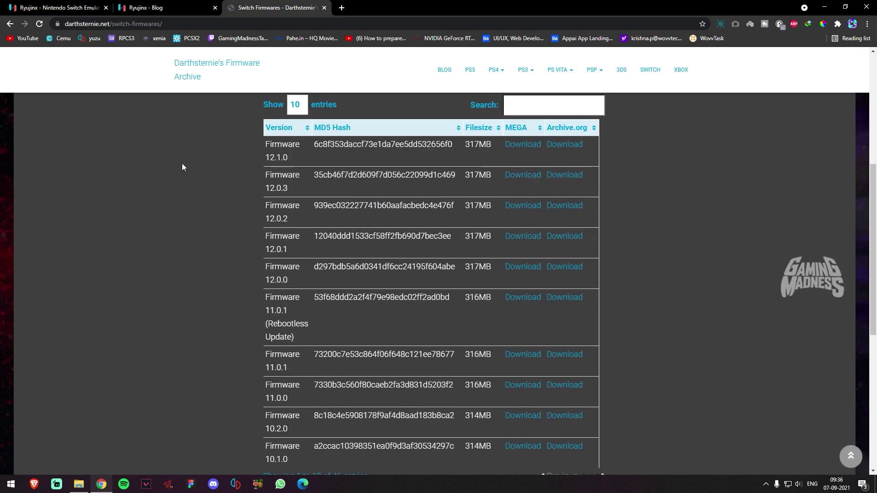
pyautogui.scroll(5, 187, 178)
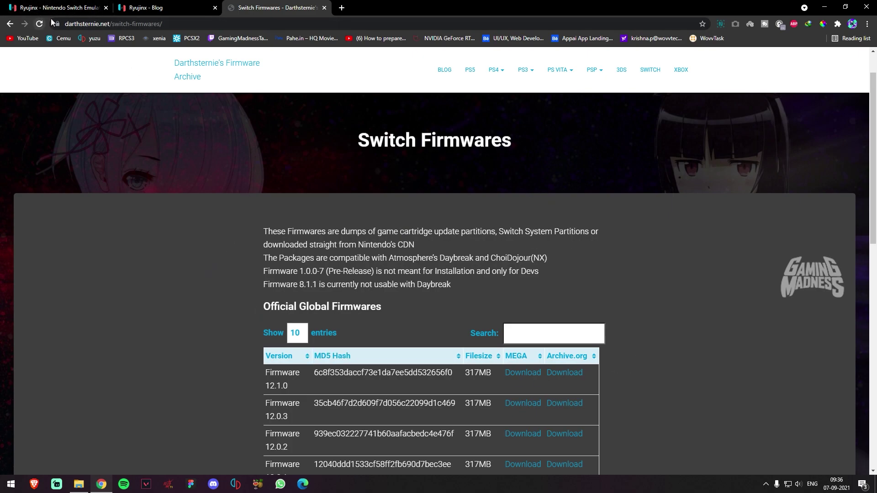
# Return to the Ryujinx website and download the latest automatically compiled Windows build.
pyautogui.click(63, 12)
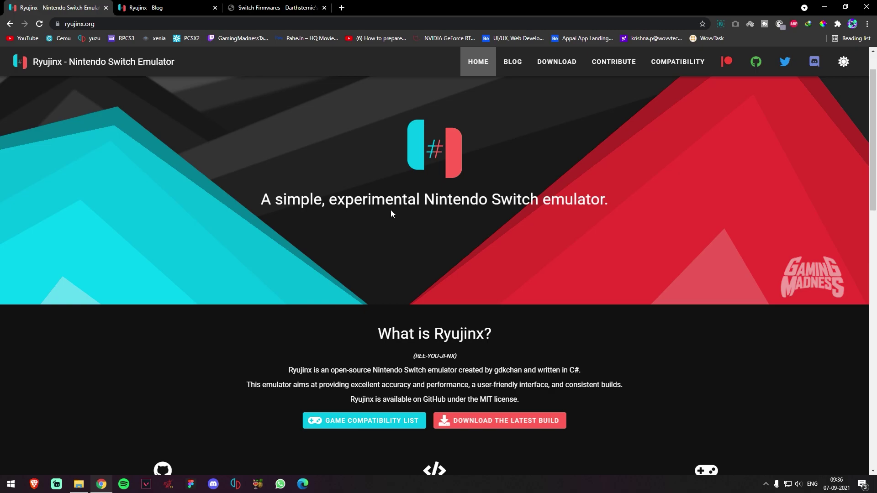
pyautogui.click(534, 425)
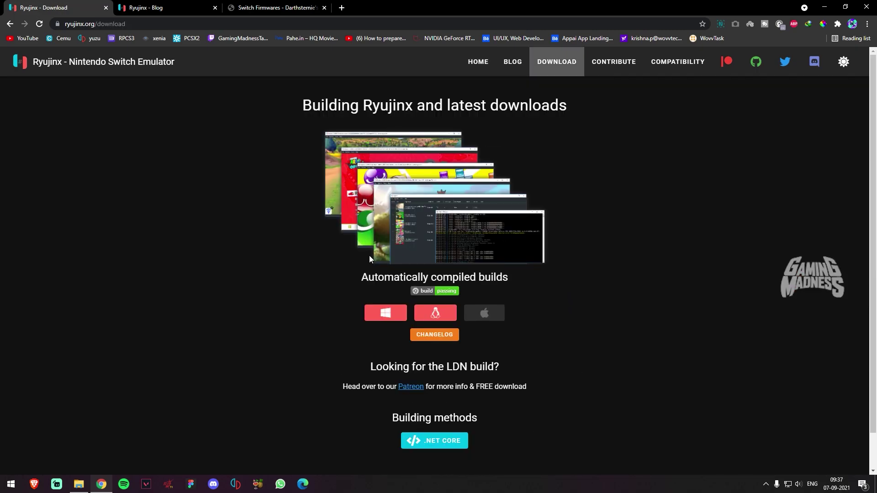
pyautogui.click(381, 315)
# Switch to File Explorer and launch Ryujinx.exe from the extracted publish folder.
pyautogui.click(80, 487)
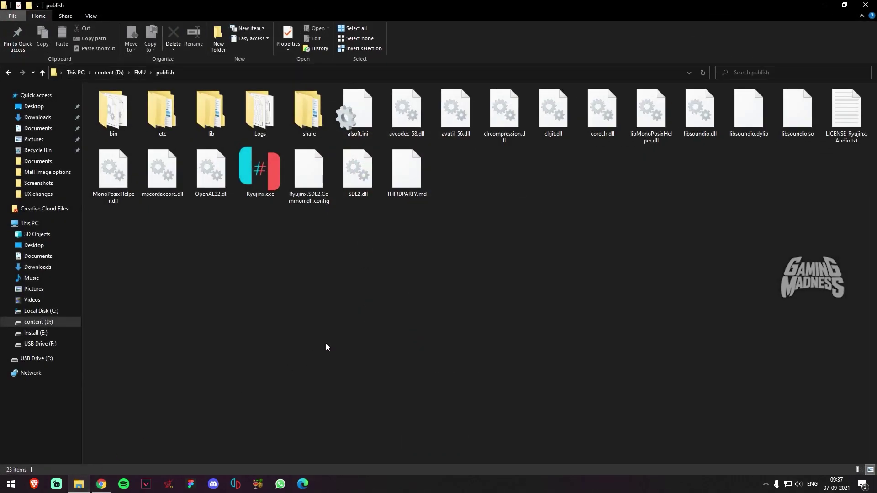
pyautogui.moveTo(840, 402); pyautogui.dragTo(91, 91)
pyautogui.click(319, 317)
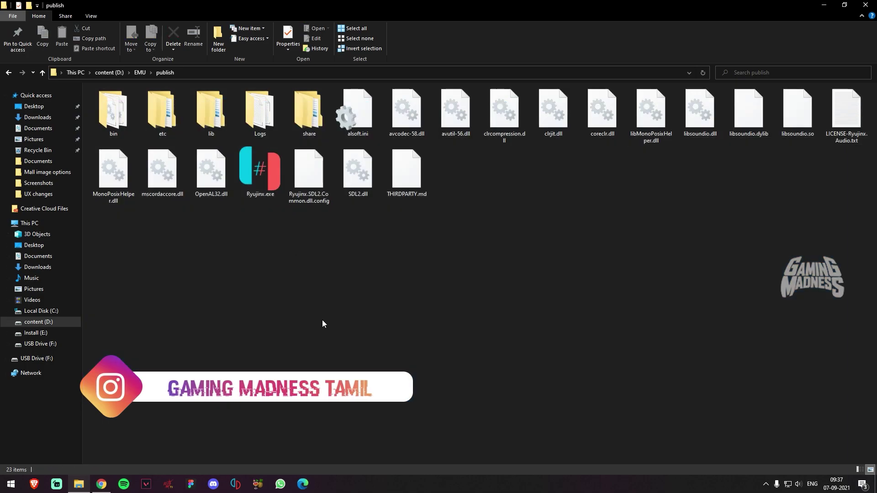
pyautogui.doubleClick(265, 178)
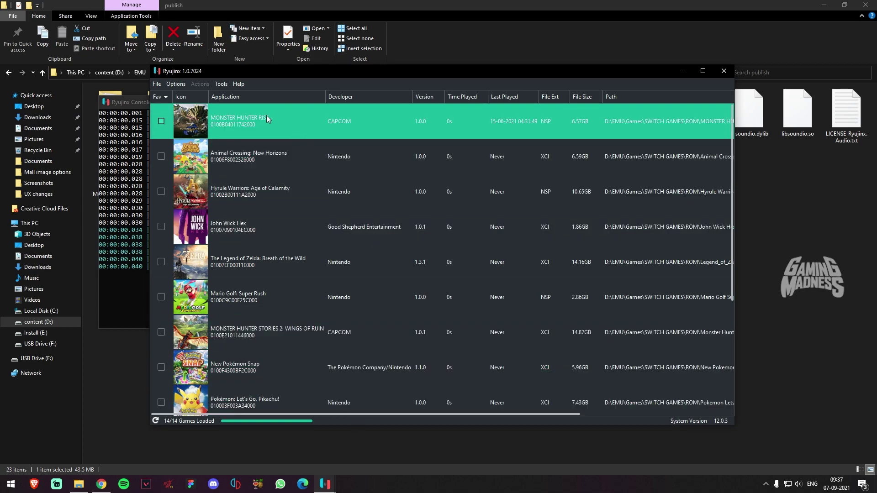
pyautogui.click(220, 83)
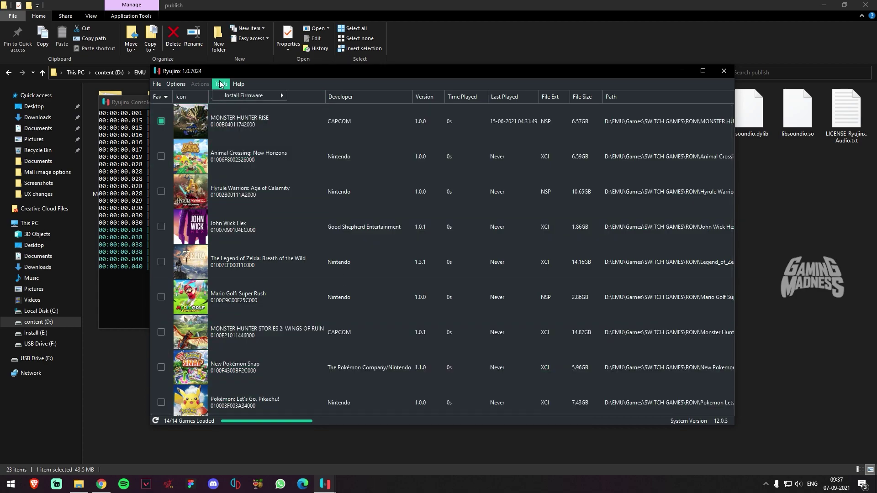
pyautogui.moveTo(230, 97)
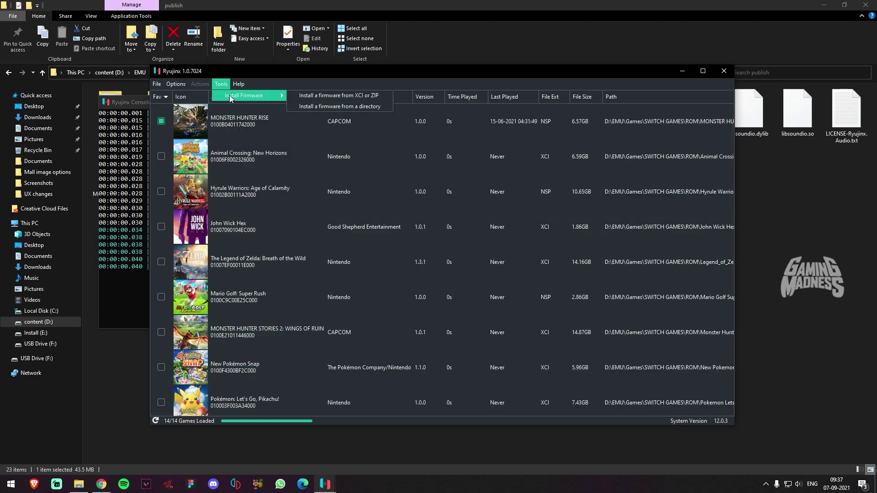
pyautogui.click(326, 95)
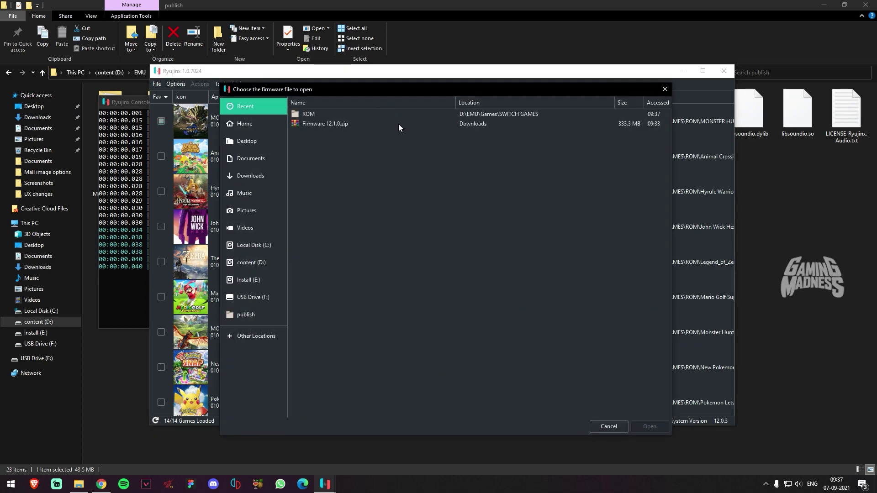
pyautogui.click(333, 123)
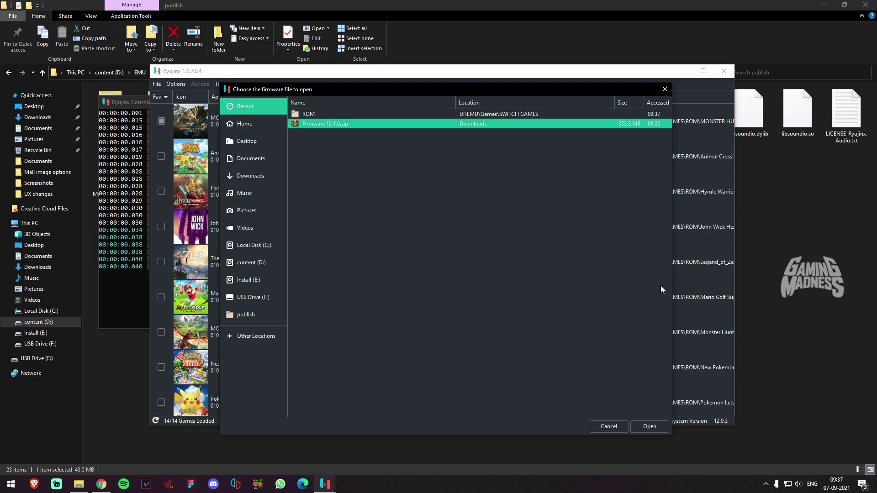
pyautogui.click(665, 90)
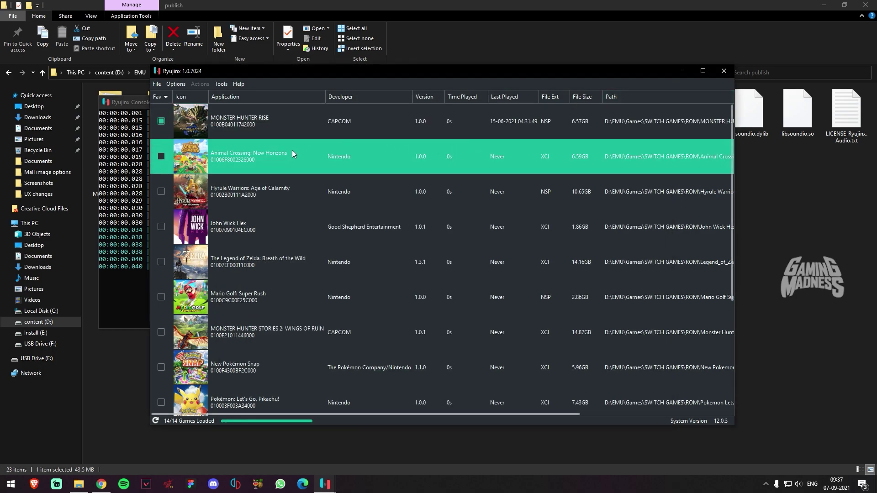
# Open the Ryujinx data folder and examine the key files in its system folder, closing the window when done.
pyautogui.click(156, 84)
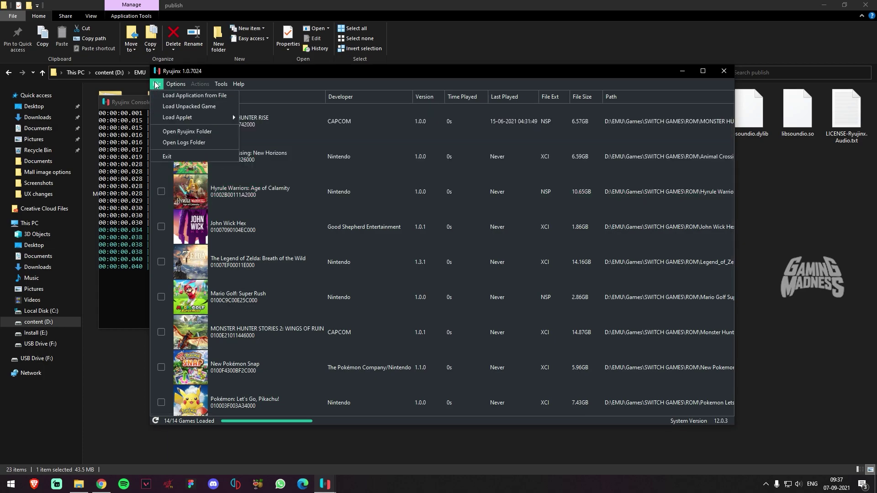
pyautogui.click(191, 132)
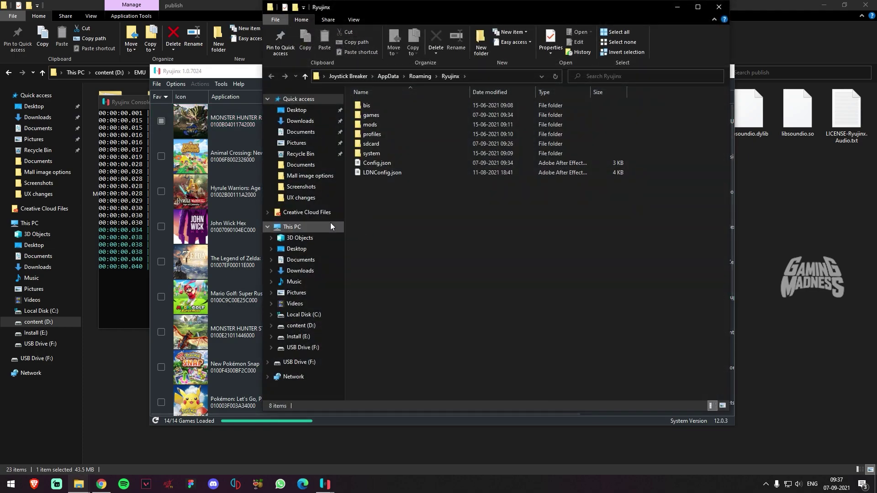
pyautogui.doubleClick(394, 154)
pyautogui.moveTo(394, 173); pyautogui.dragTo(366, 99)
pyautogui.click(507, 222)
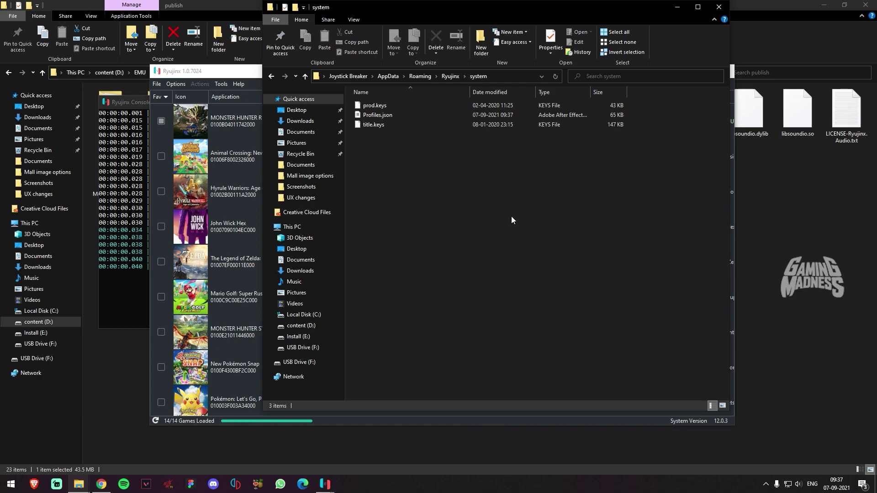
pyautogui.click(719, 10)
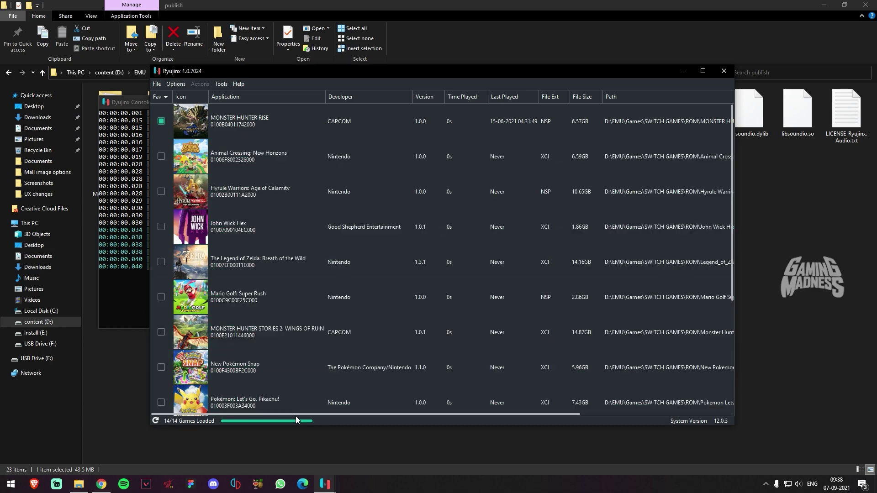
# Open the emulator settings and view the folder chooser for adding a game directory, cancelling it without adding one.
pyautogui.click(174, 85)
pyautogui.click(189, 133)
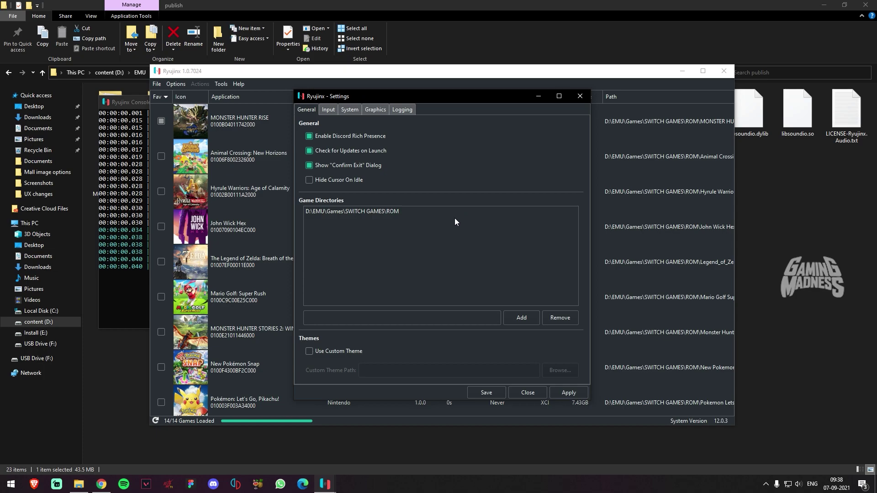
pyautogui.click(522, 319)
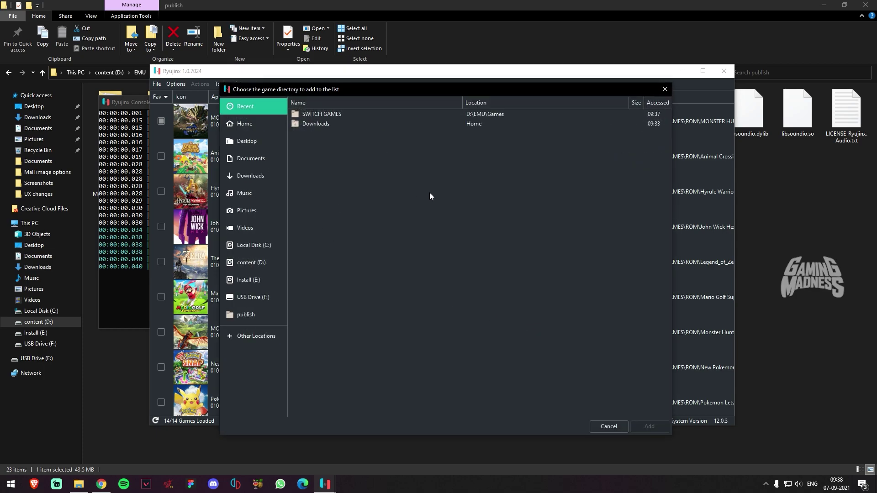
pyautogui.click(619, 426)
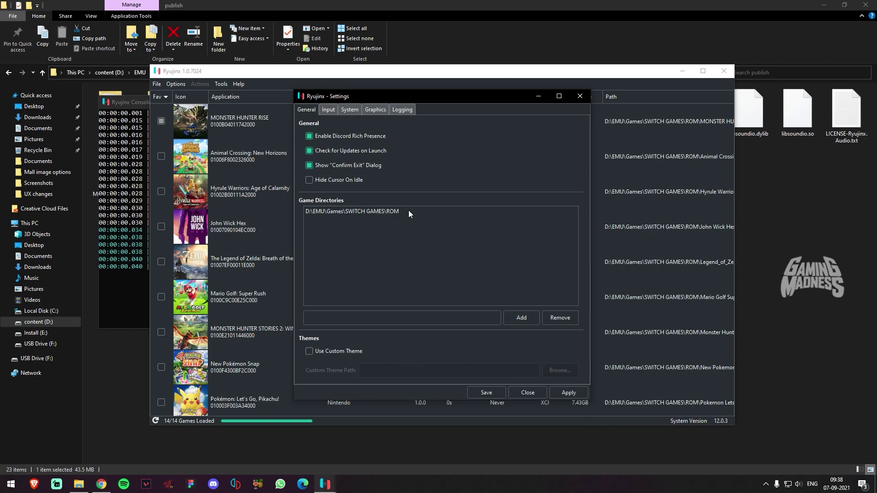
# Open Player 1's input configuration and set the input device to Xbox 360 Controller and the controller type to Pro Controller.
pyautogui.click(327, 111)
pyautogui.click(373, 221)
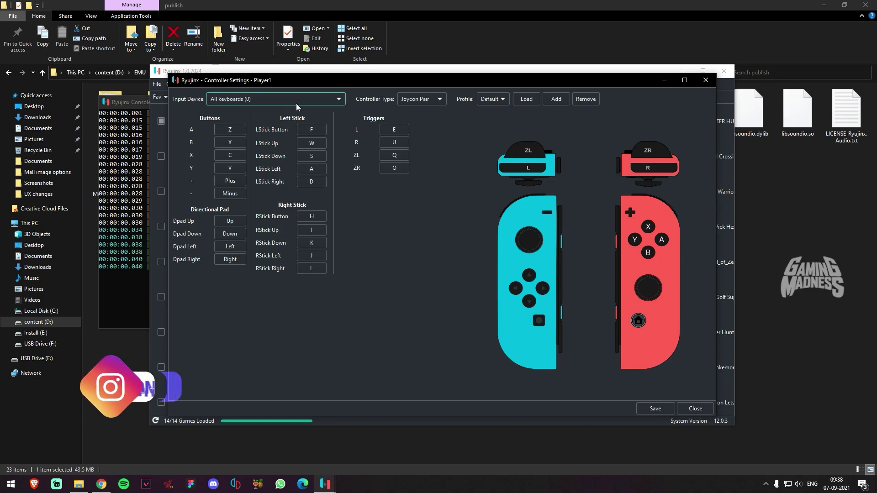
pyautogui.click(326, 100)
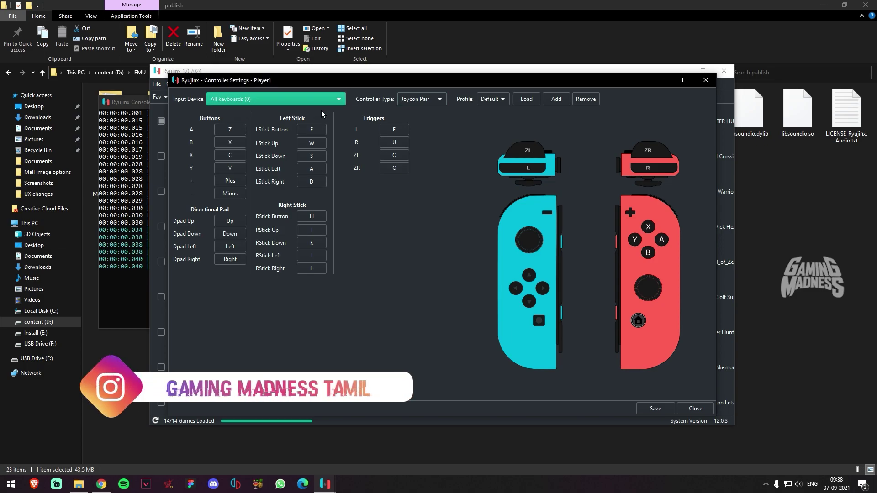
pyautogui.click(322, 111)
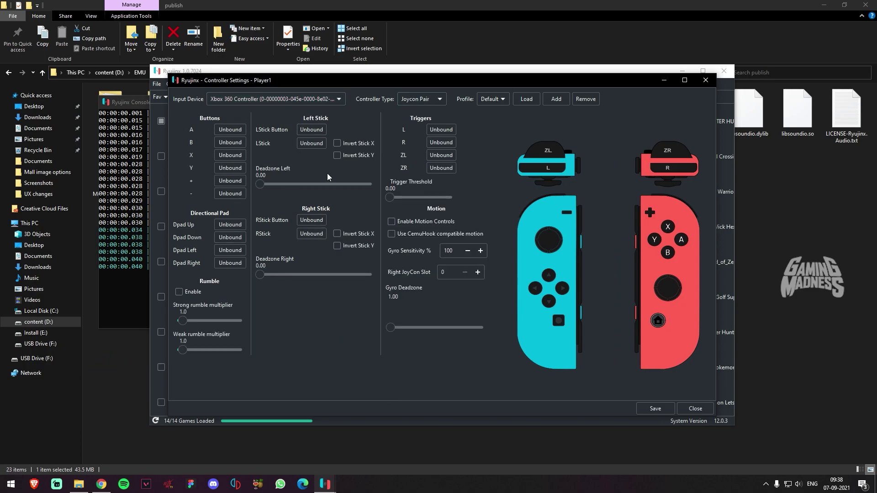
pyautogui.click(421, 99)
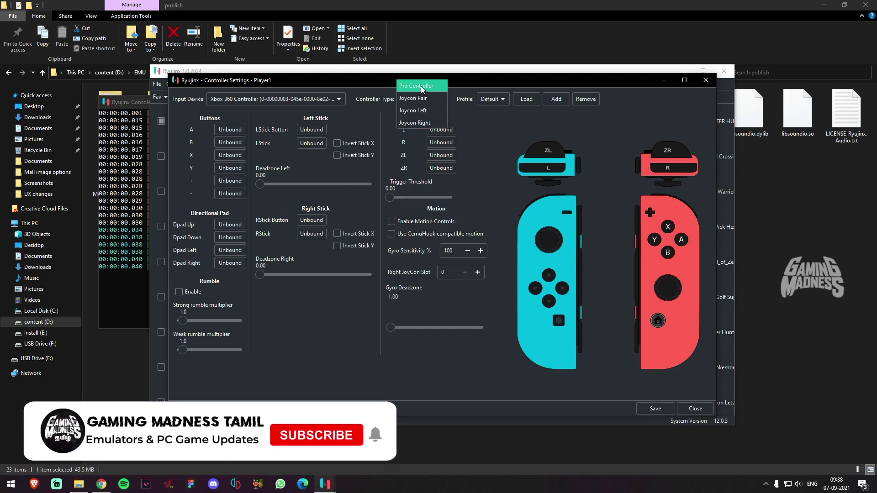
pyautogui.click(421, 85)
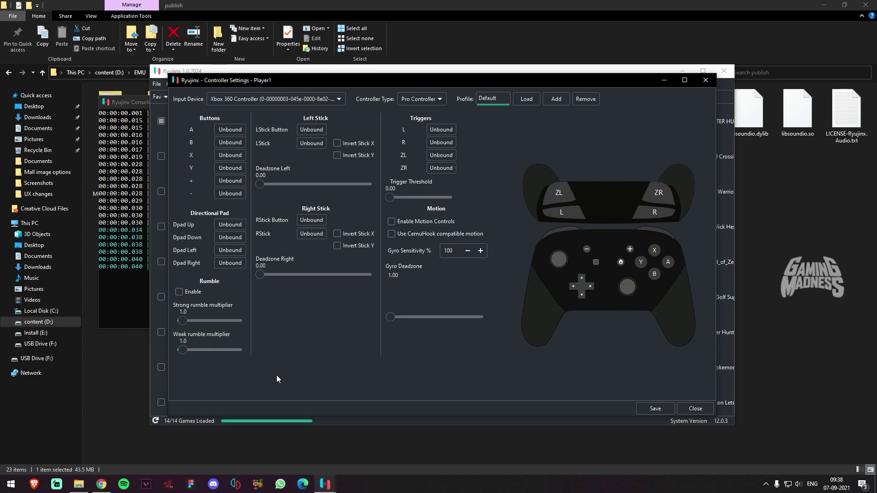
# Bind A, B, X, Y, the four D-pad directions and the left stick to the matching Xbox 360 controller inputs.
pyautogui.click(240, 133)
pyautogui.click(234, 143)
pyautogui.click(230, 156)
pyautogui.click(230, 168)
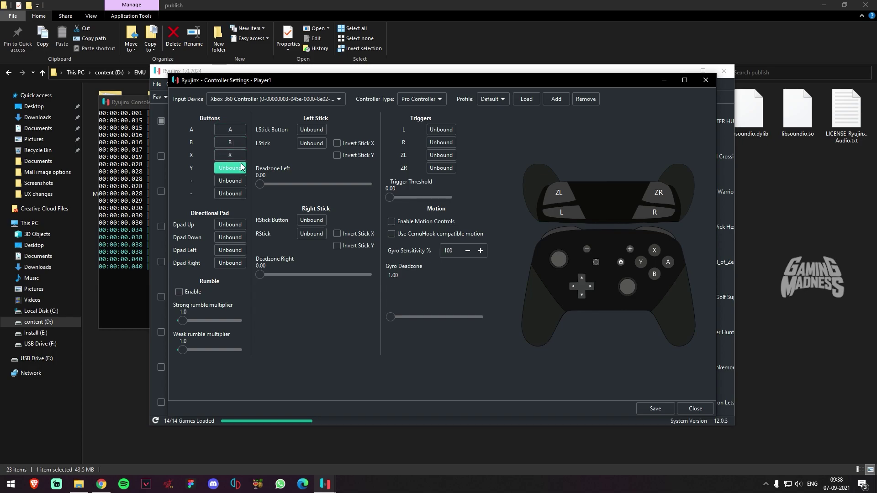
pyautogui.click(230, 225)
pyautogui.click(230, 237)
pyautogui.click(229, 249)
pyautogui.click(230, 262)
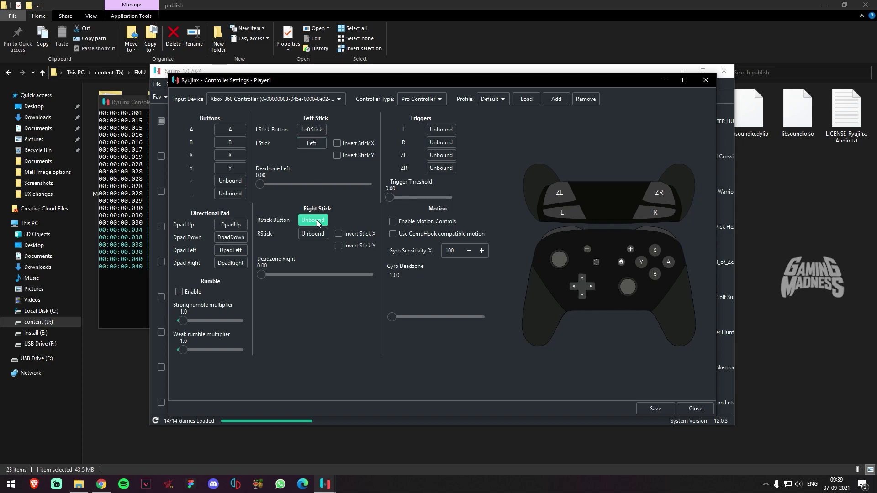
# Bind the right stick, and map L, R, ZL and ZR to LeftShoulder, RightShoulder, LeftTrigger and RightTrigger.
pyautogui.click(319, 236)
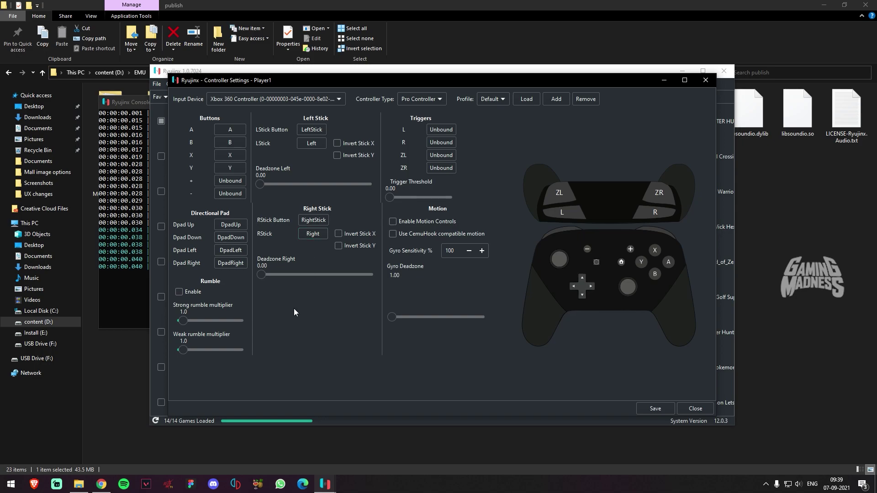
pyautogui.click(448, 133)
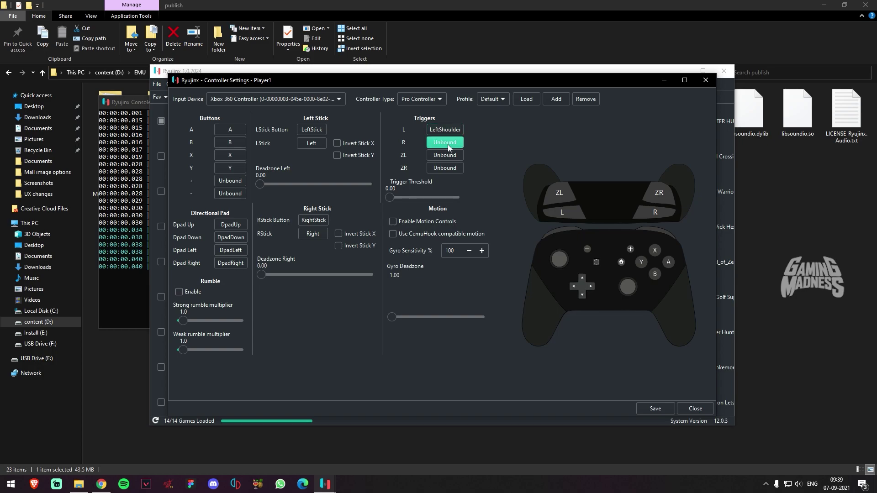
pyautogui.click(457, 156)
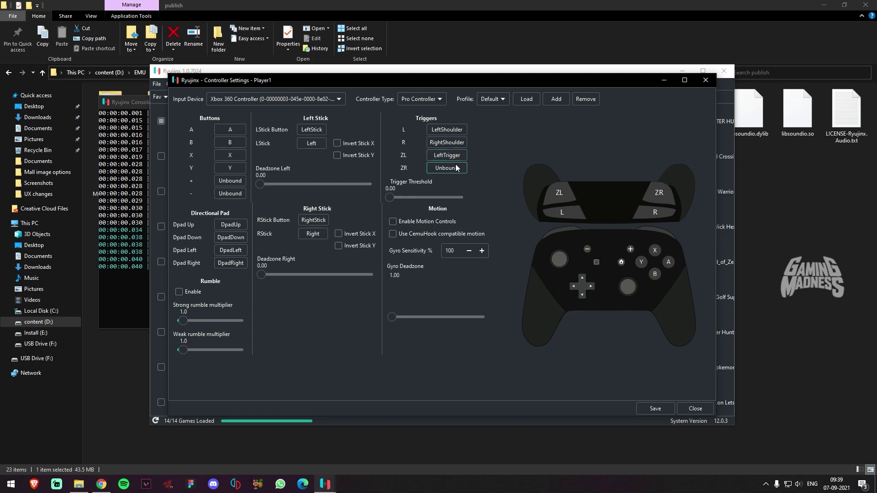
pyautogui.click(456, 167)
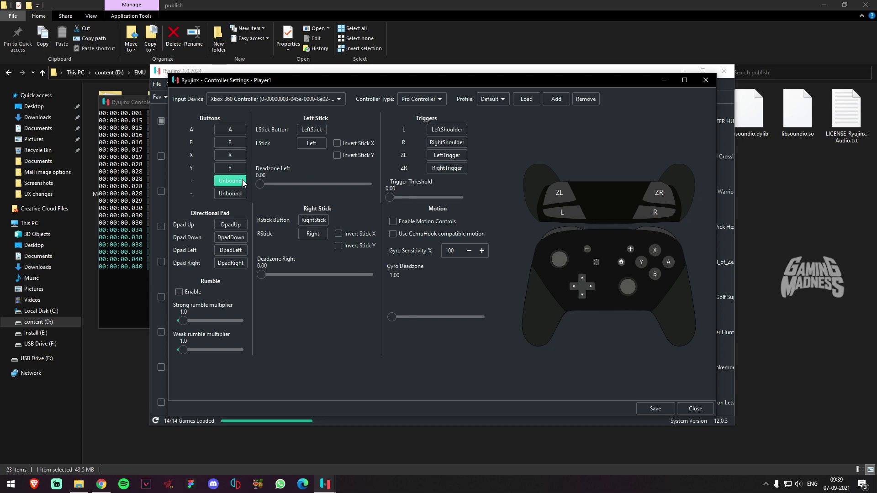
# Map the + button to Minus and the - button to Plus, and save Player 1's controller settings.
pyautogui.click(237, 196)
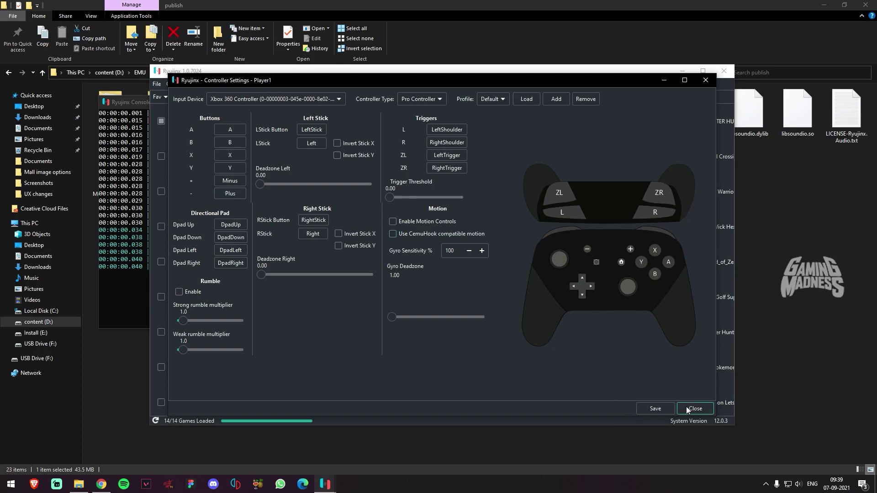
pyautogui.click(658, 408)
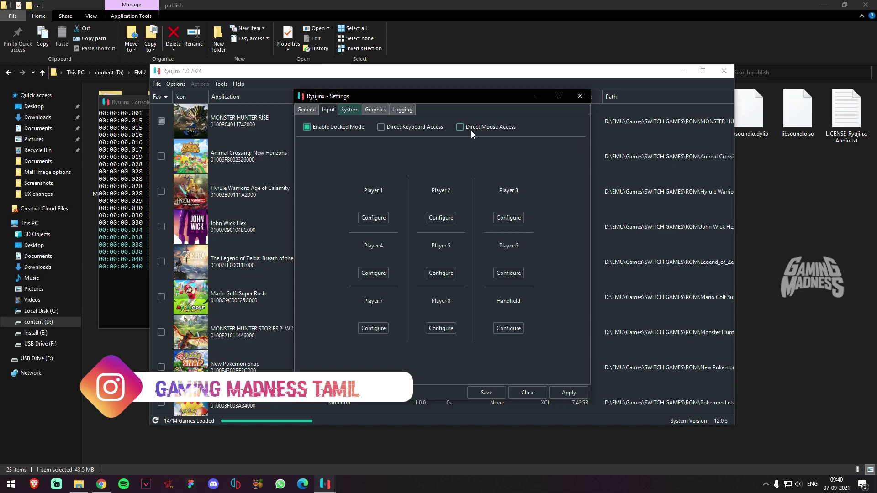
# Review the system settings, including the available system region options.
pyautogui.click(342, 111)
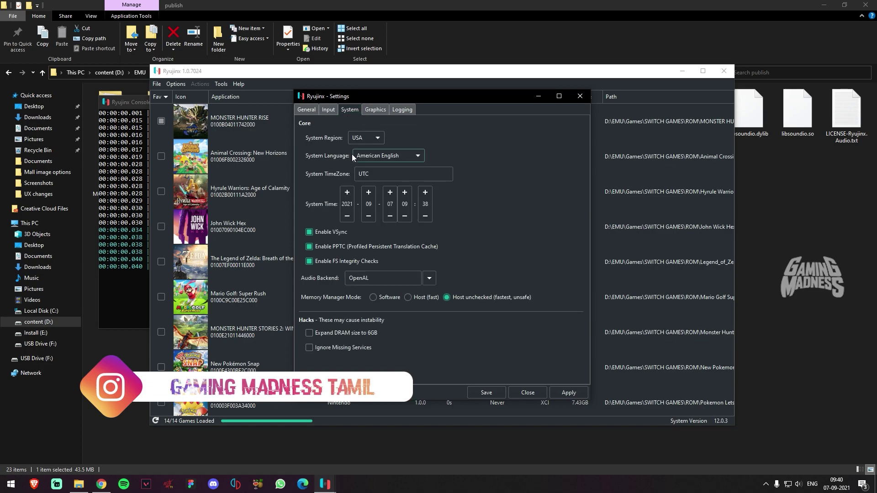
pyautogui.click(376, 143)
pyautogui.click(376, 144)
pyautogui.click(374, 137)
pyautogui.click(364, 130)
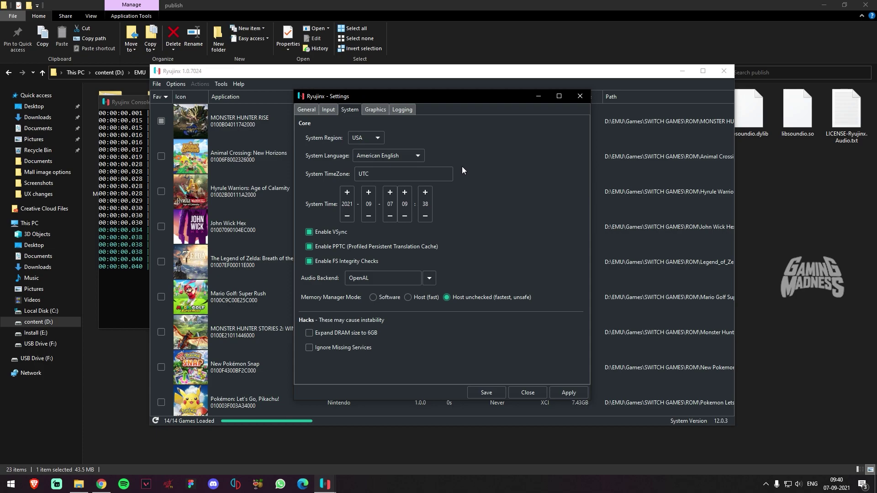
# Review the anisotropic filtering, resolution scale and graphics backend multithreading choices in the graphics settings.
pyautogui.click(381, 114)
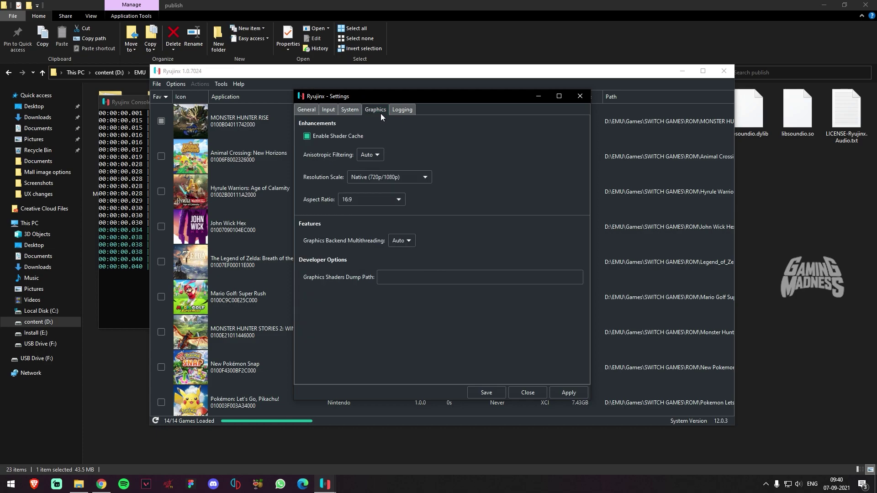
pyautogui.click(377, 161)
pyautogui.click(376, 159)
pyautogui.click(425, 178)
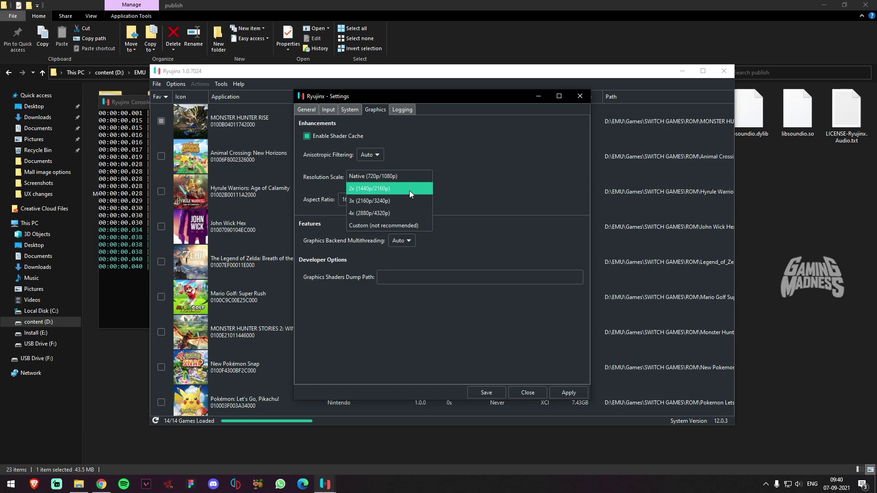
pyautogui.click(486, 181)
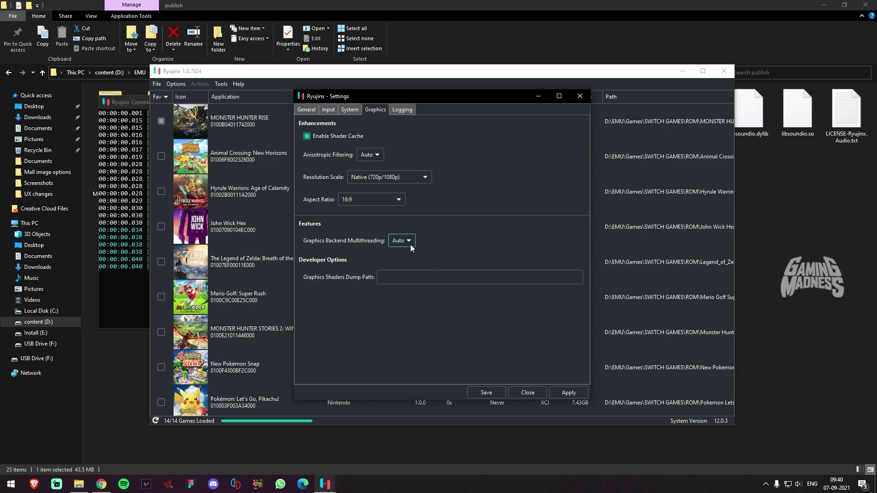
pyautogui.click(501, 241)
# Check the logging and general settings, and save the emulator settings.
pyautogui.click(400, 110)
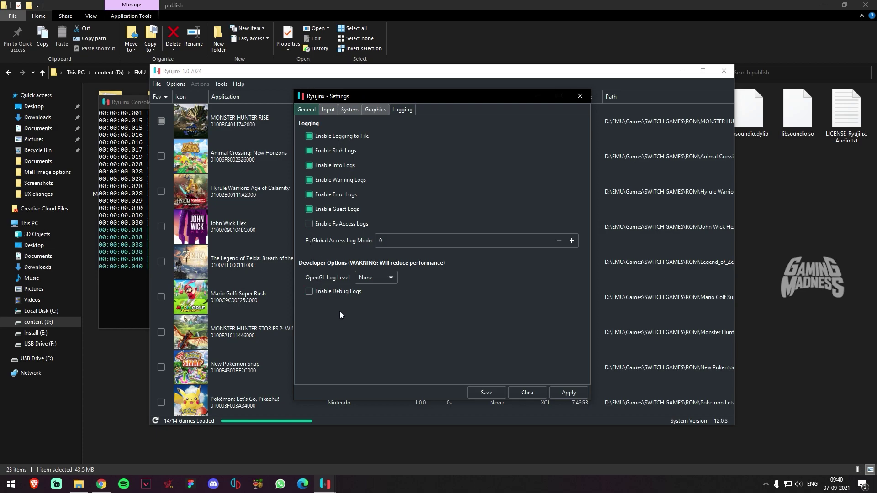
pyautogui.click(313, 111)
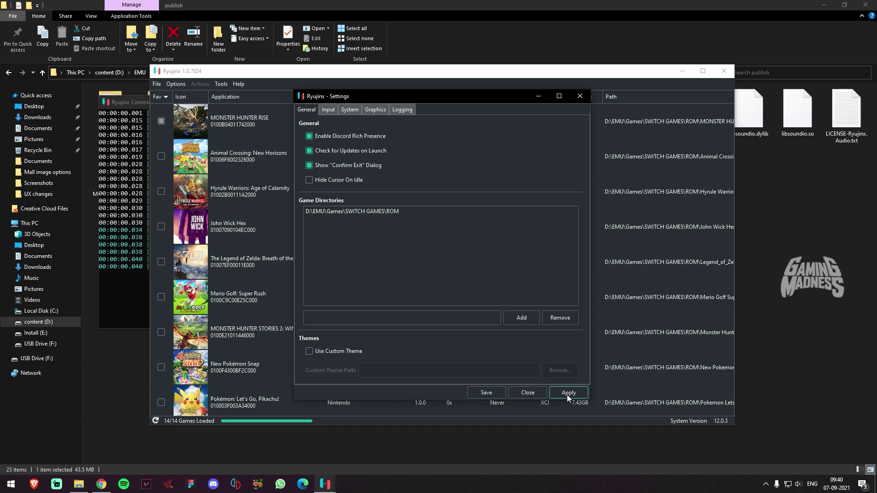
pyautogui.click(487, 394)
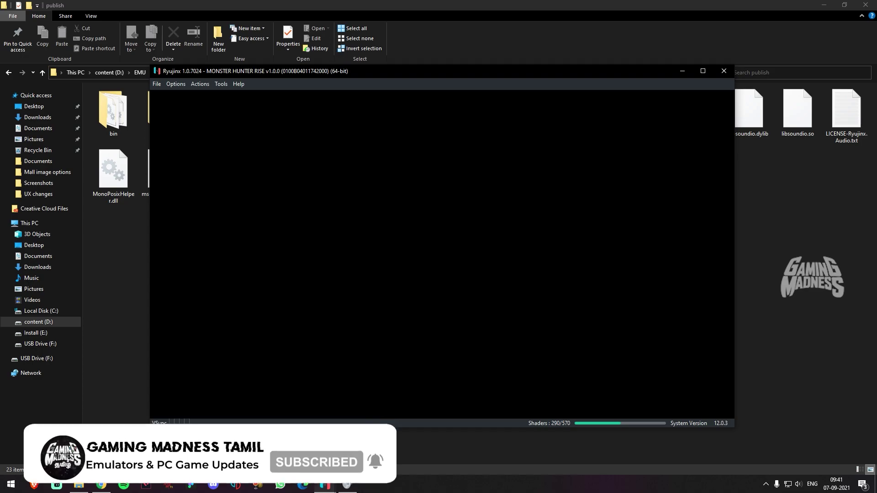
pyautogui.click(202, 84)
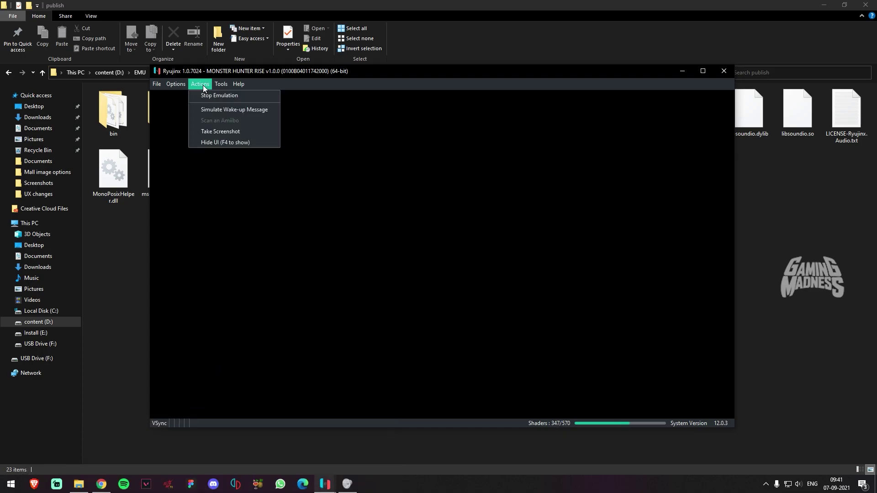
pyautogui.moveTo(217, 86)
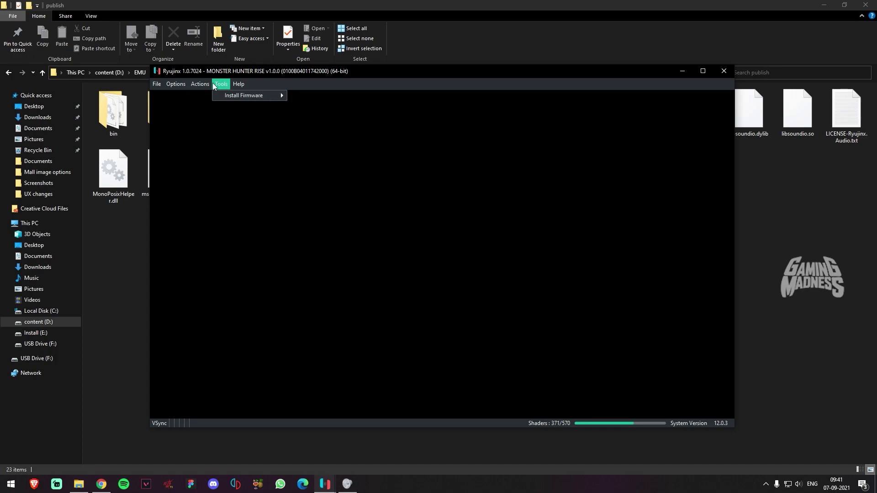
pyautogui.click(175, 86)
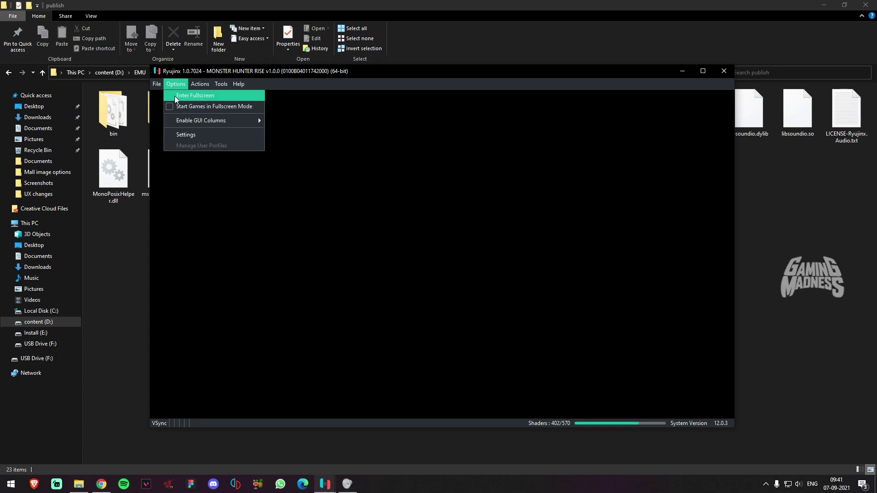
pyautogui.moveTo(162, 89)
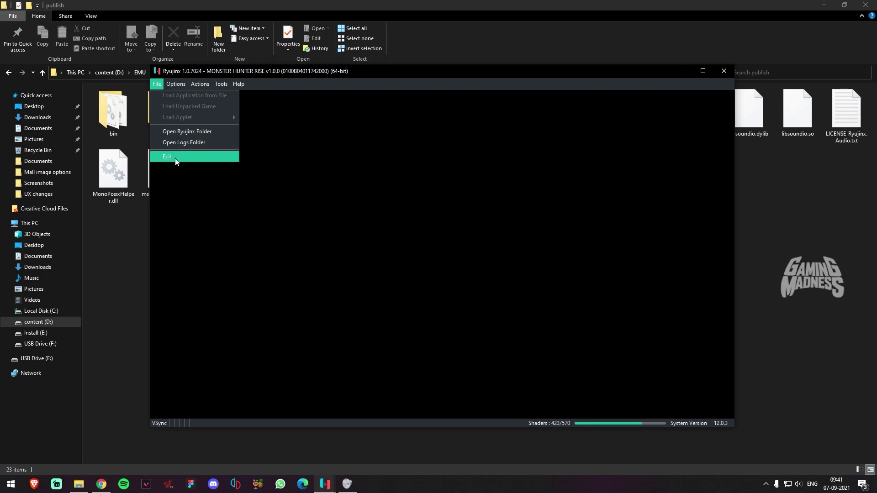
pyautogui.click(380, 107)
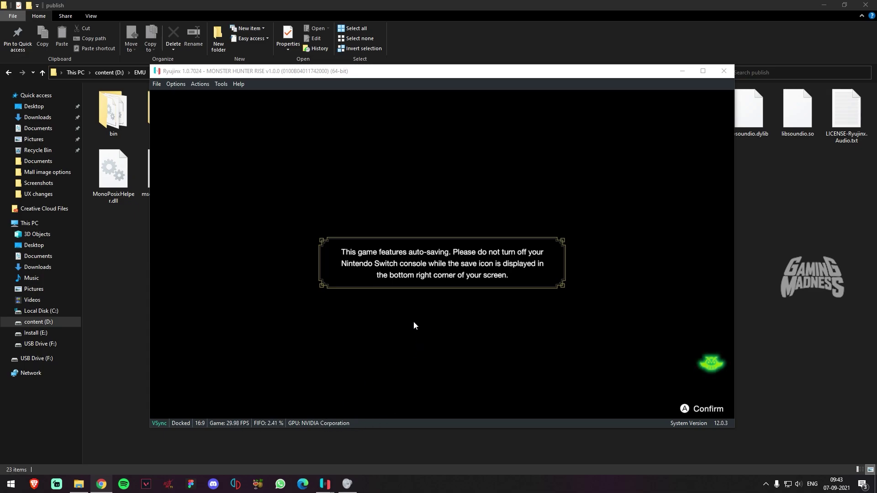
# Confirm Monster Hunter Rise's auto-save notice and load the existing character's saved game.
pyautogui.press('z')
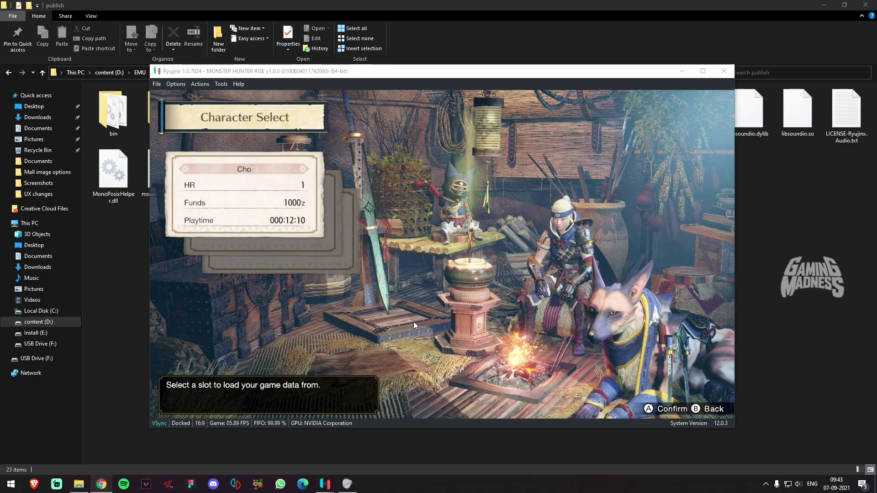
pyautogui.press('z')
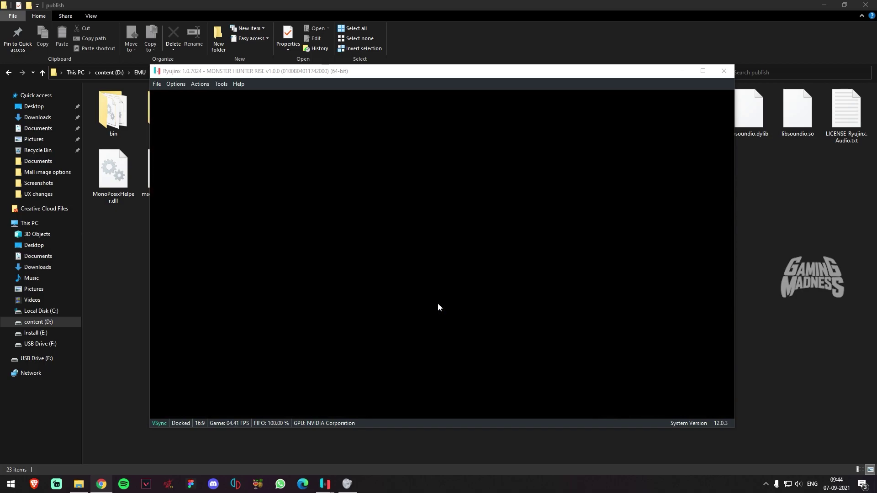
# Test the gameplay by moving the character over the red bridge, riding through Kamura Village and crossing the wooden rope bridge.
pyautogui.press('w')
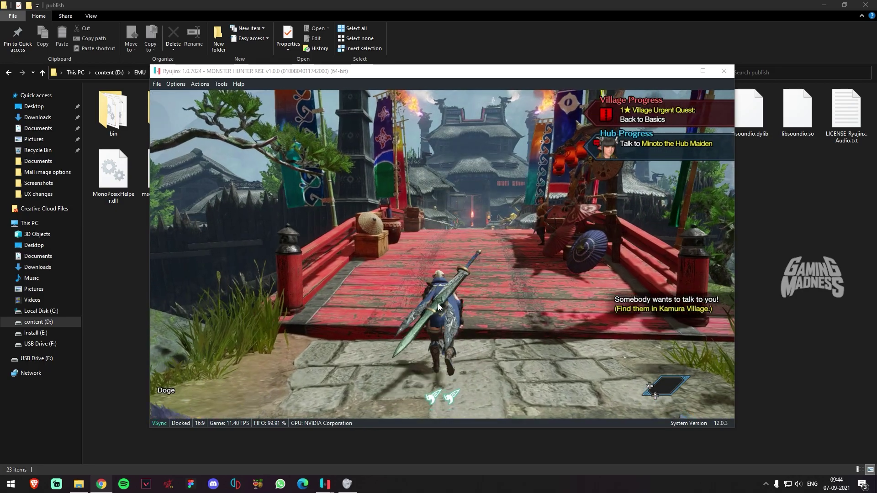
pyautogui.press('w')
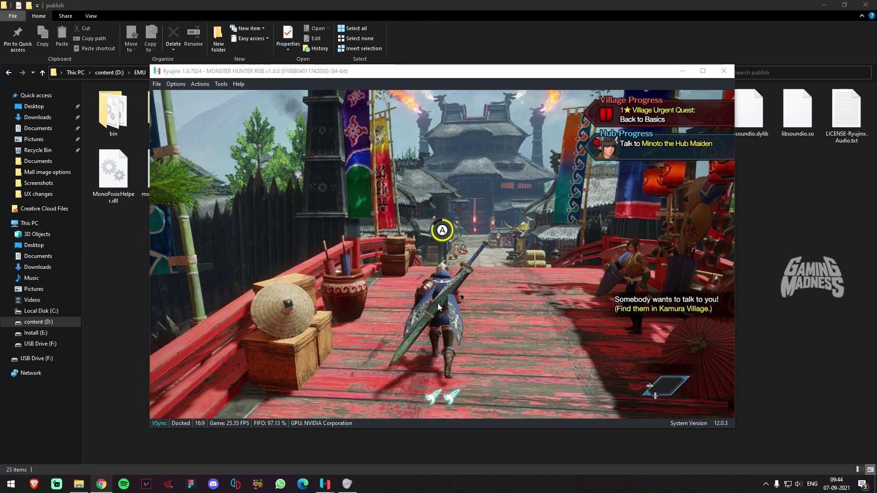
pyautogui.press('w')
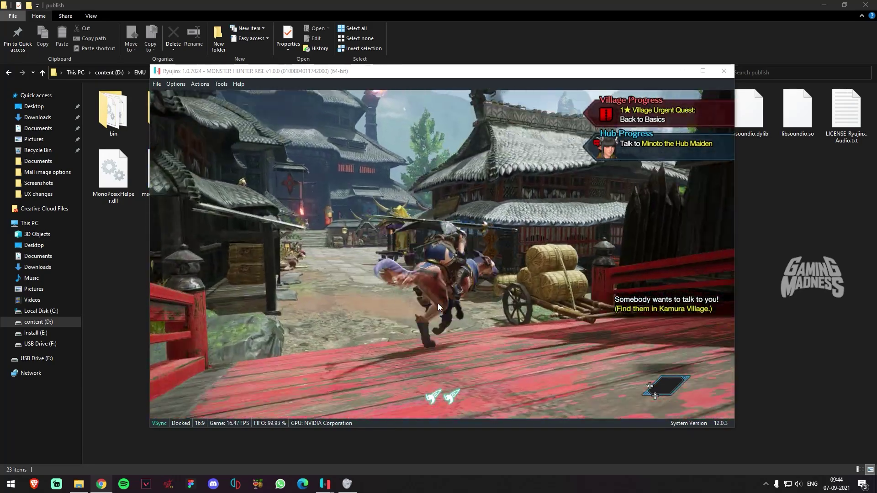
pyautogui.press('w')
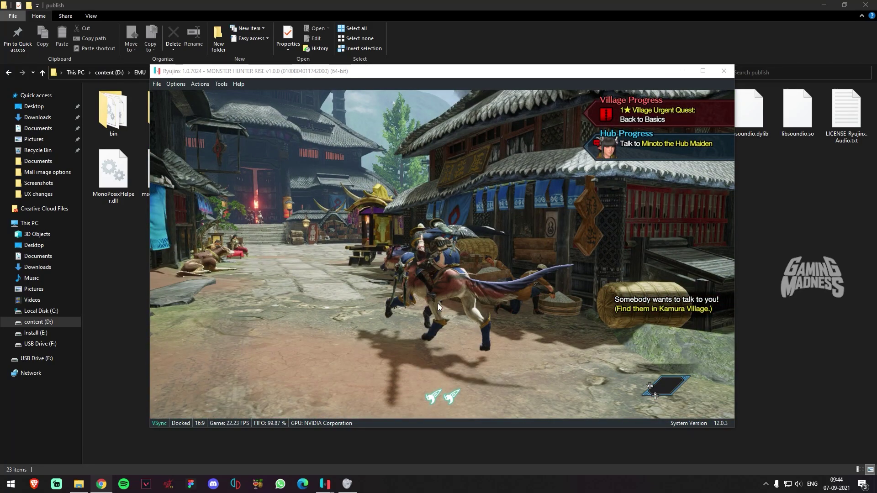
pyautogui.press('w')
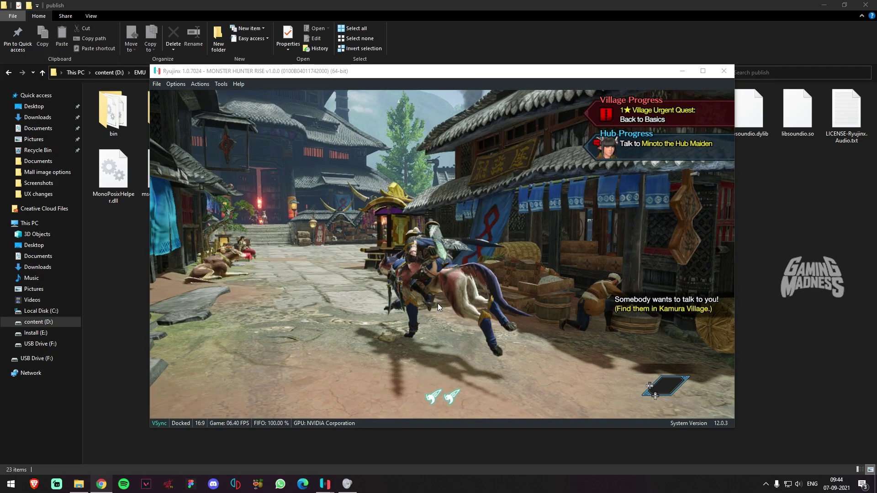
pyautogui.press('w')
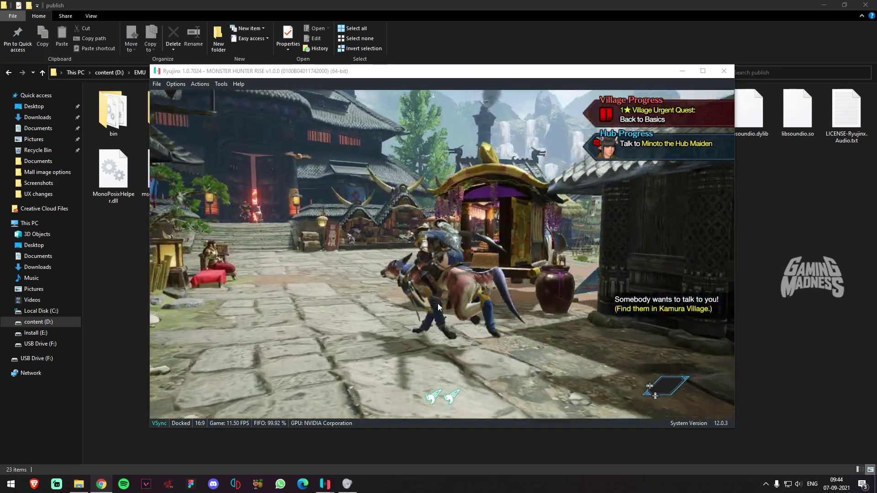
pyautogui.press('w')
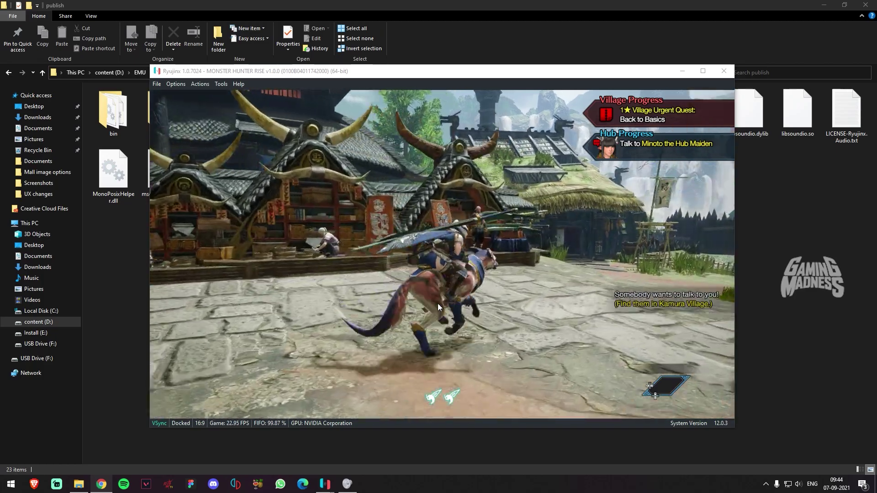
pyautogui.press('w')
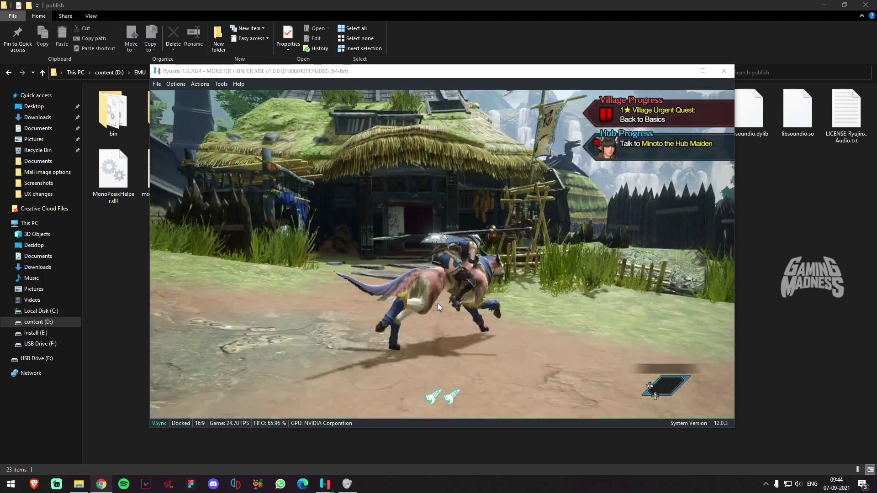
pyautogui.press('w')
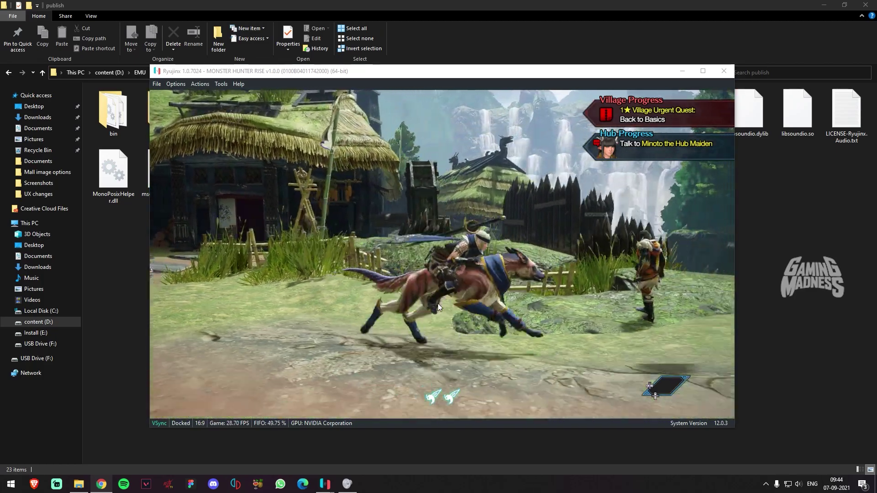
pyautogui.press('w')
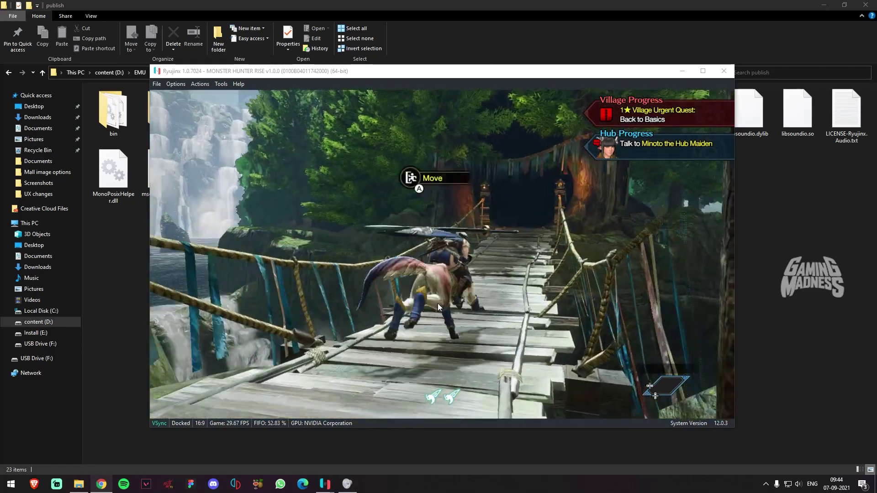
pyautogui.press('w')
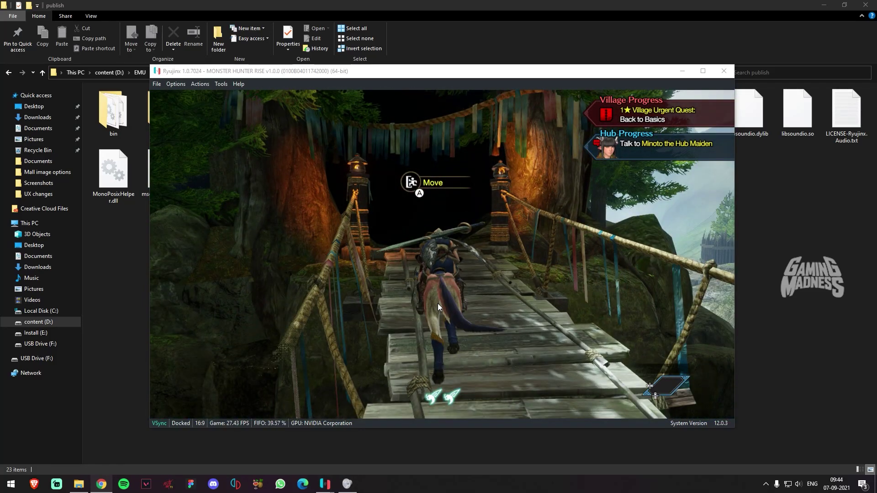